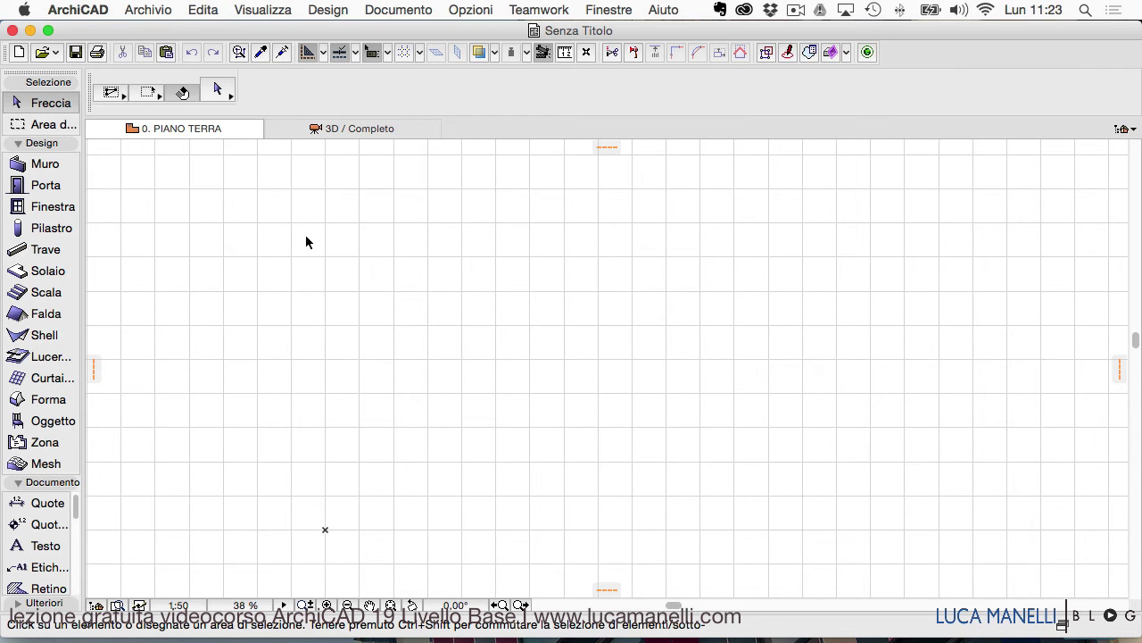
Activate the Wall tool and look over its default options and settings dialog without changing anything.
click(28, 170)
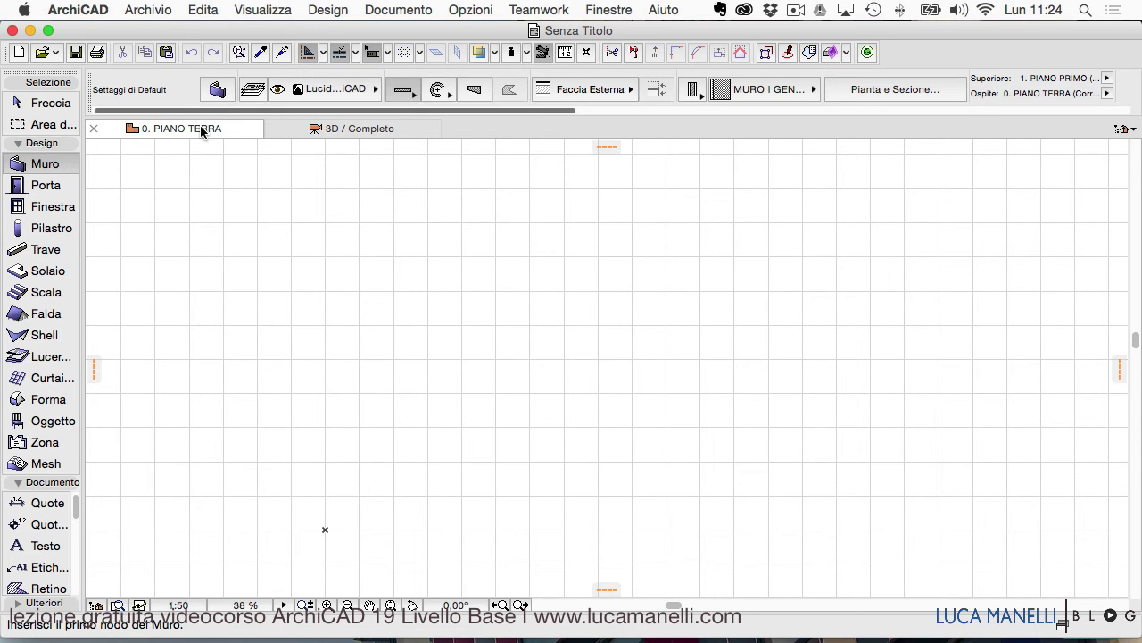
drag(159, 110, 102, 108)
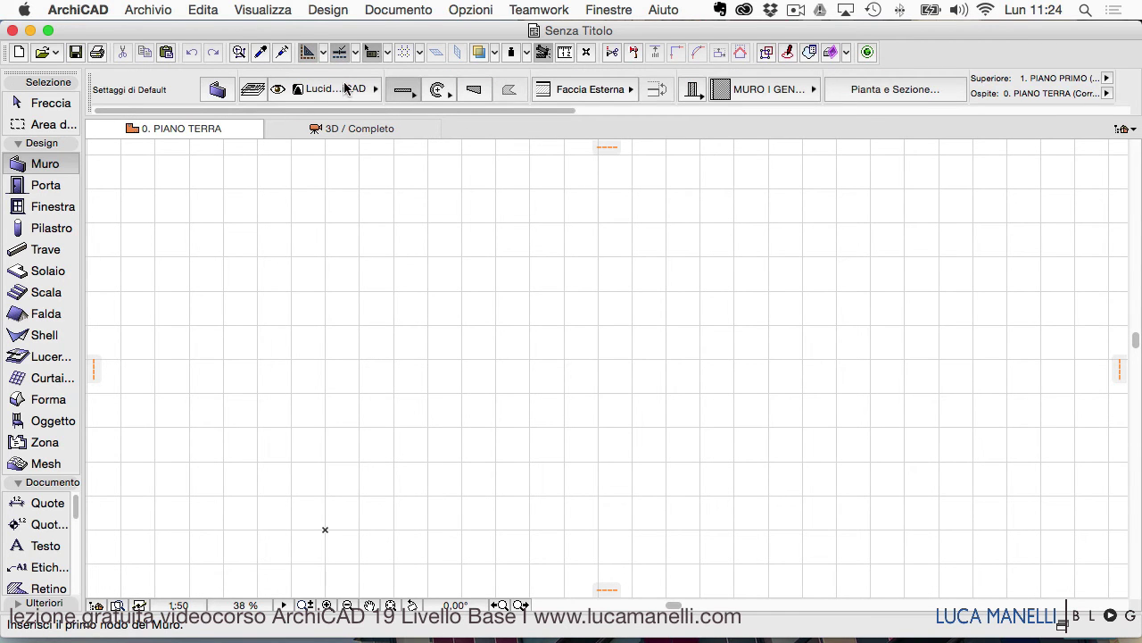
scroll(344, 89, right, 8)
scroll(343, 88, left, 8)
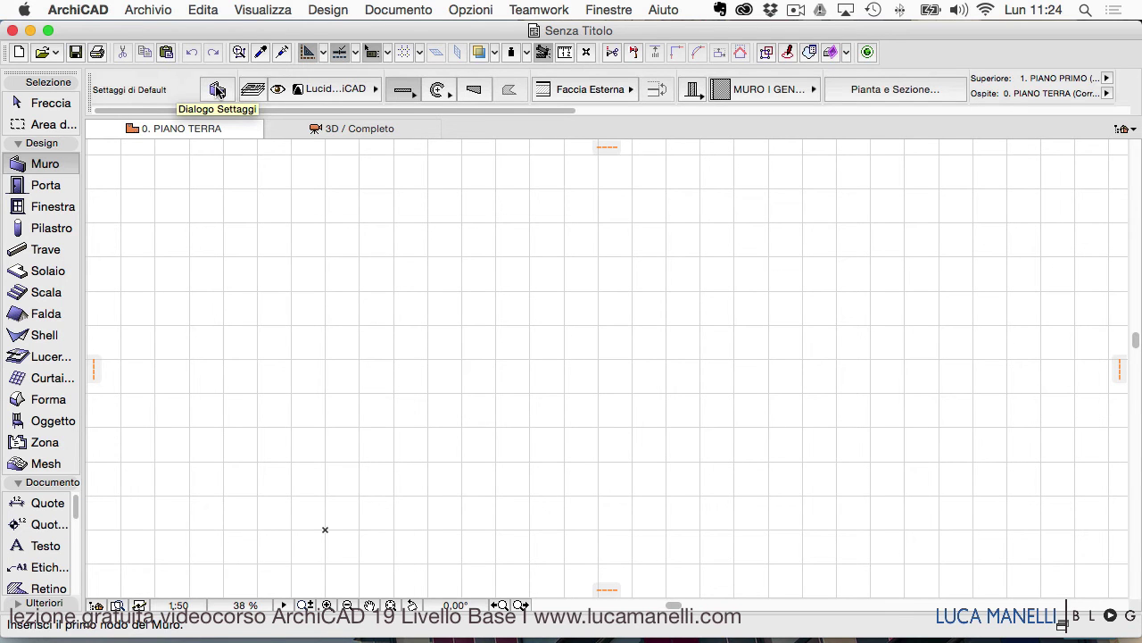
click(217, 90)
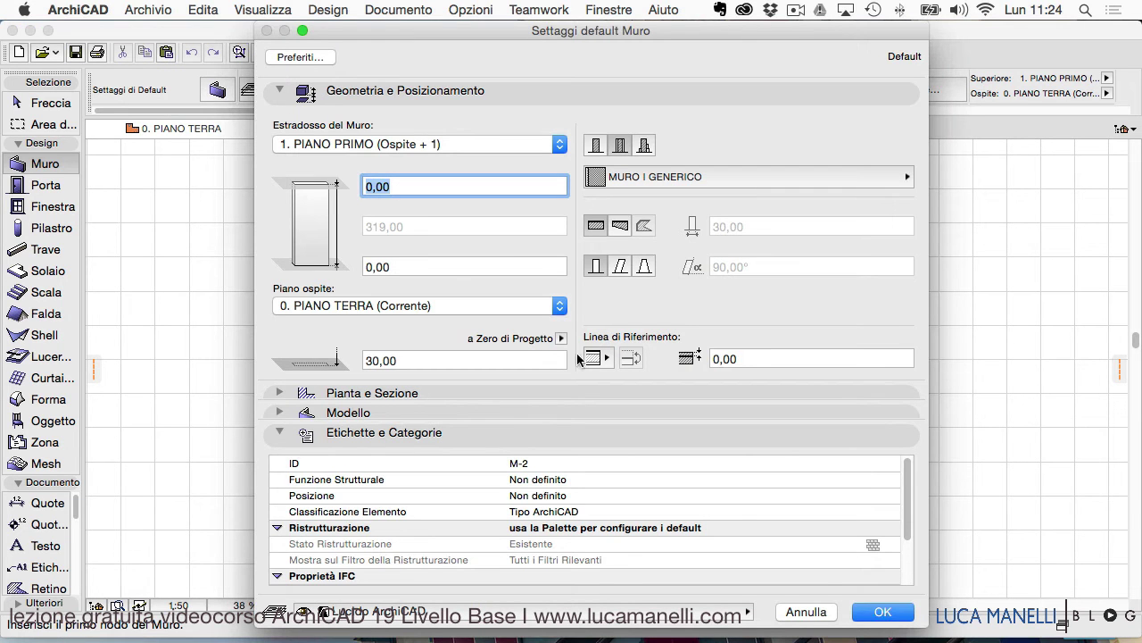
click(803, 612)
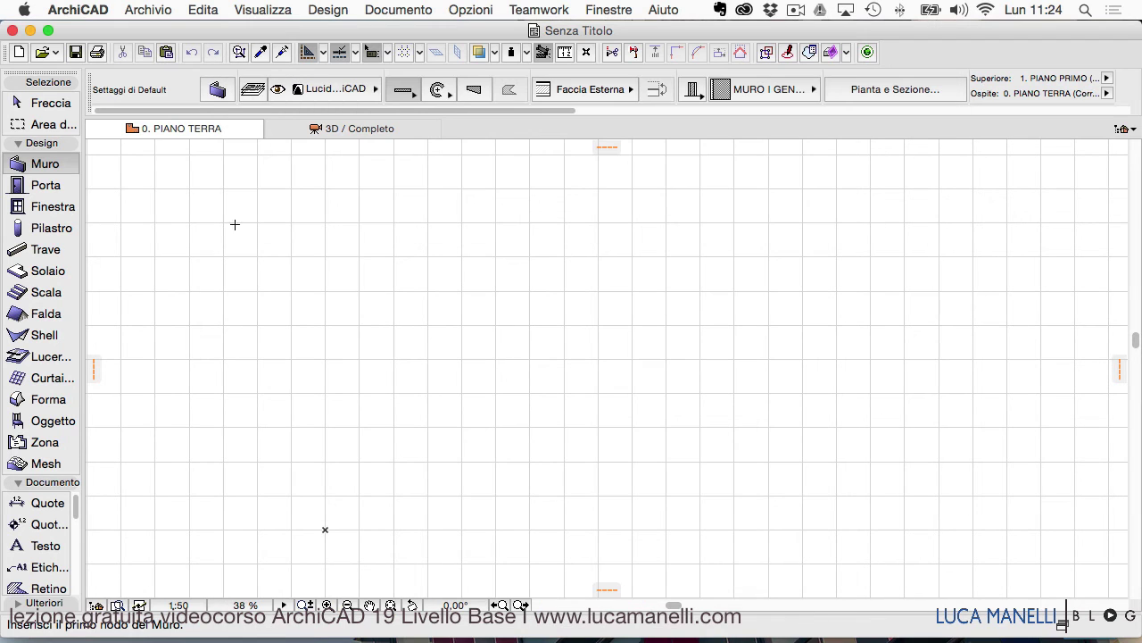
Collapse the Geometria e Posizionamento and Etichette e Categorie sections of the wall default settings and check the available layers.
double_click(31, 165)
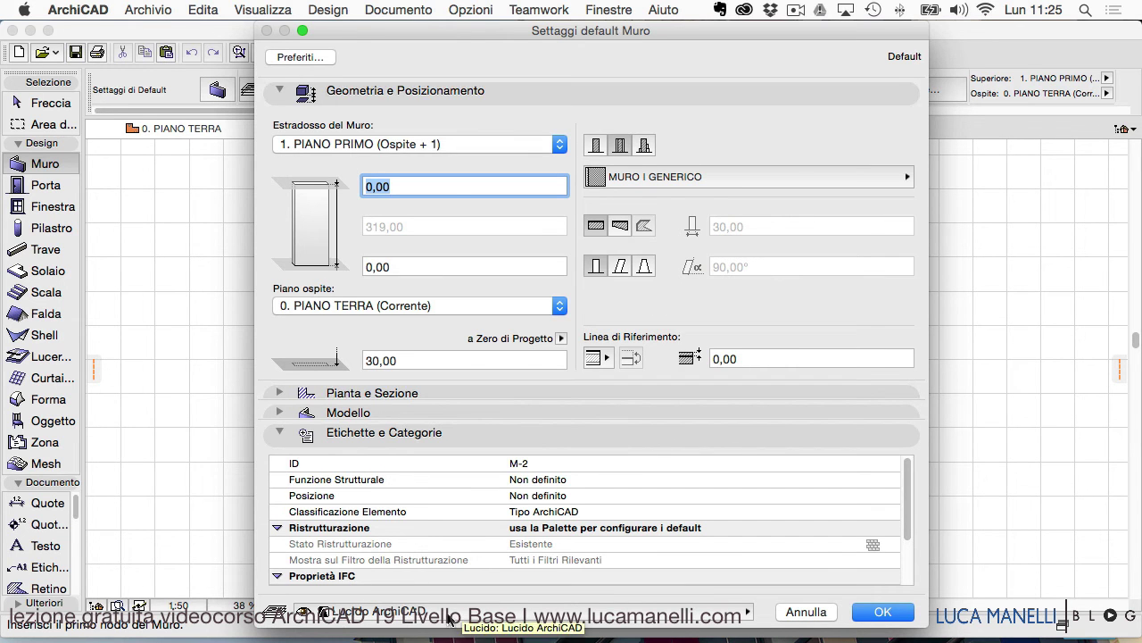
click(334, 434)
click(371, 90)
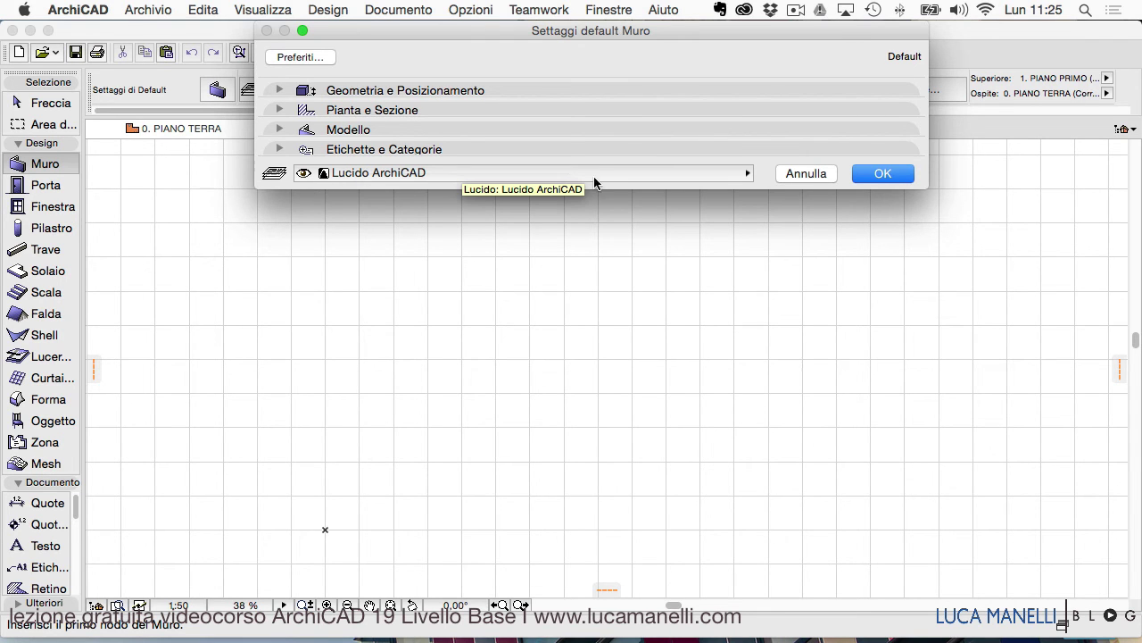
click(726, 176)
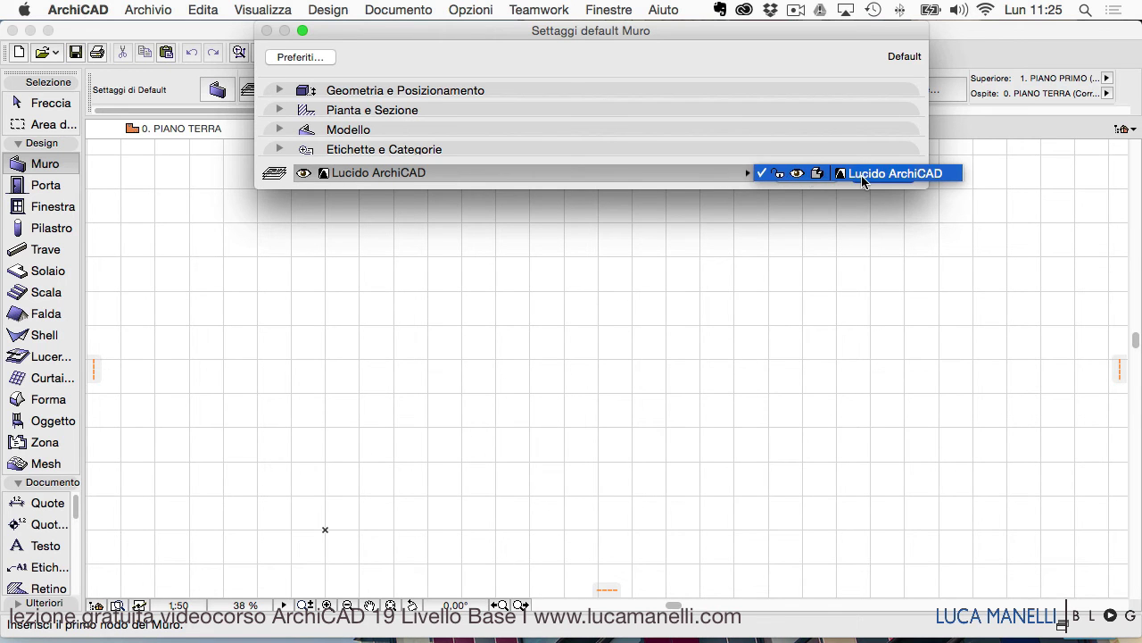
click(714, 176)
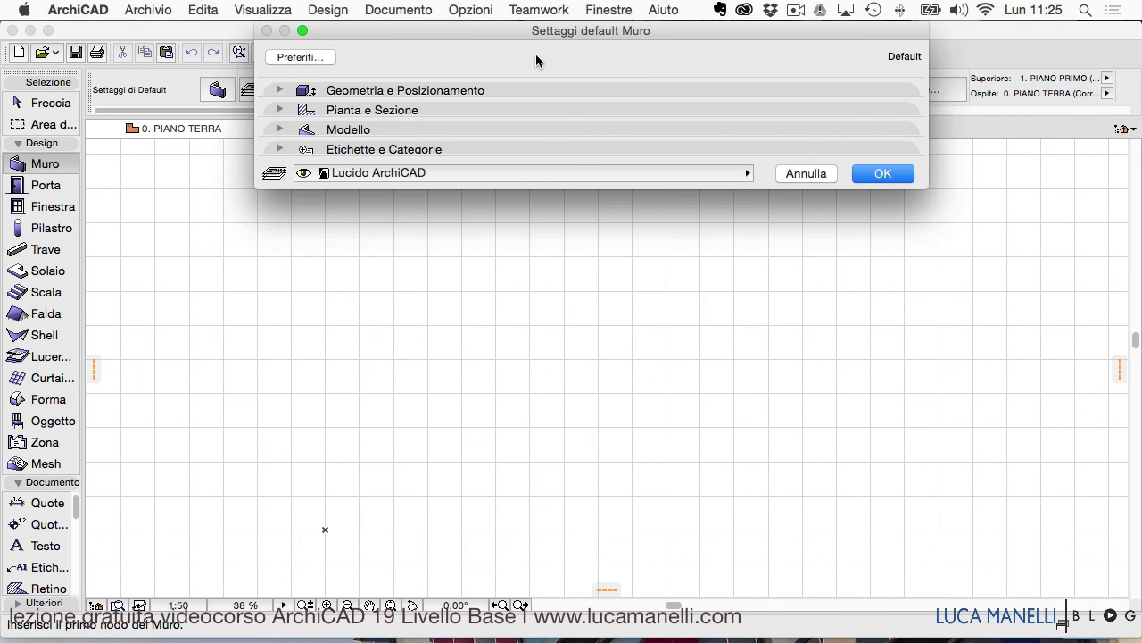
click(879, 174)
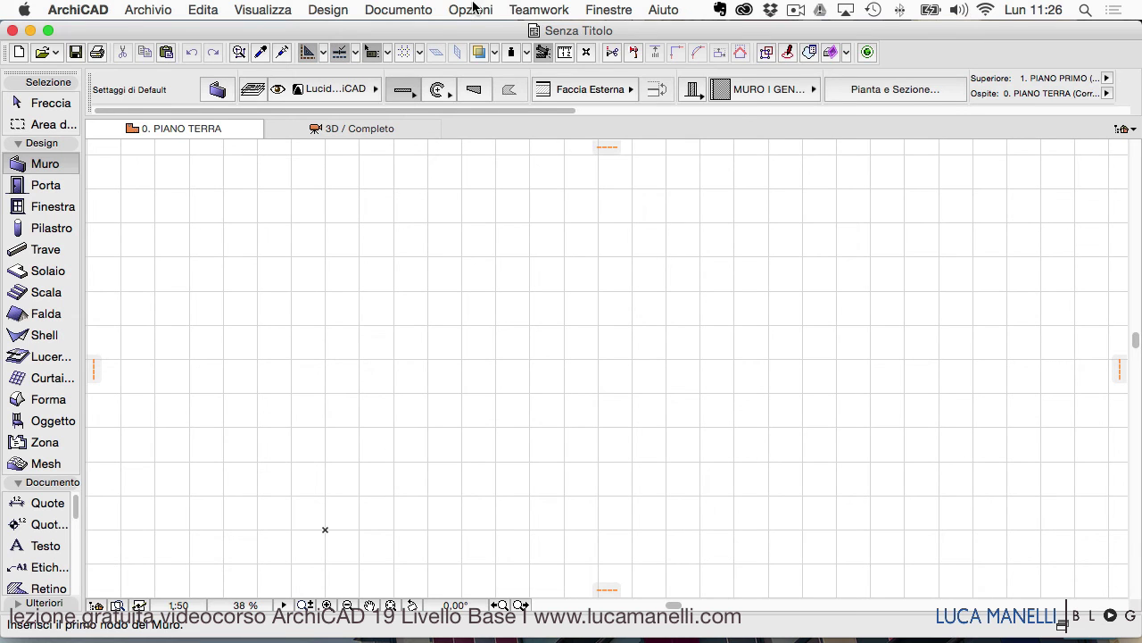
Create a new layer named "Muri perimetrali" in the layer settings.
click(468, 10)
mouse_move(473, 31)
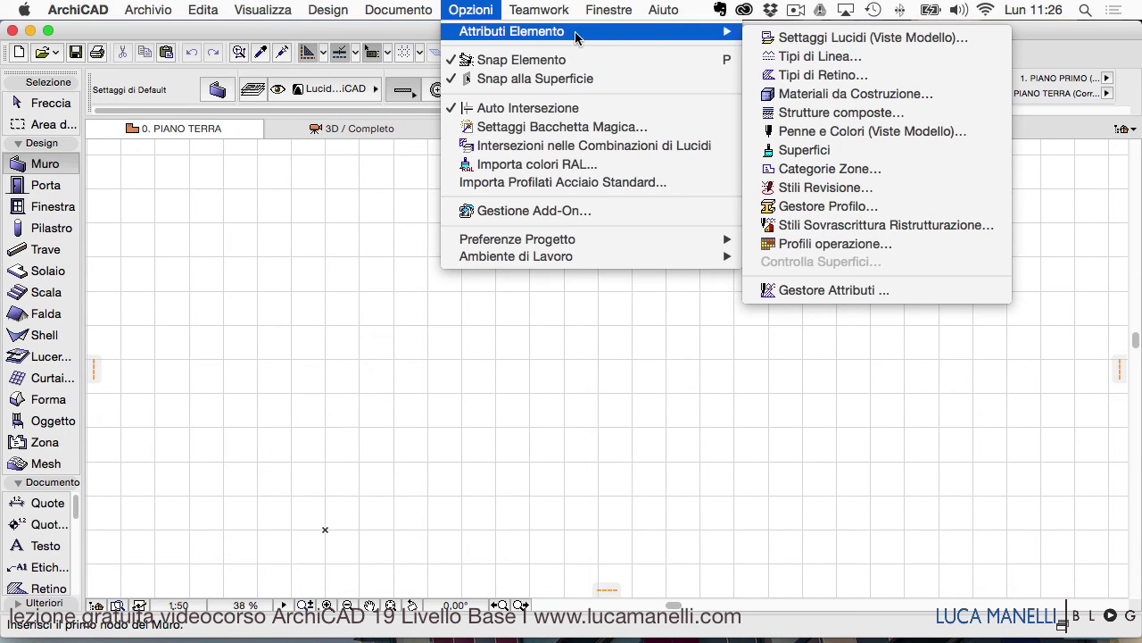
click(776, 39)
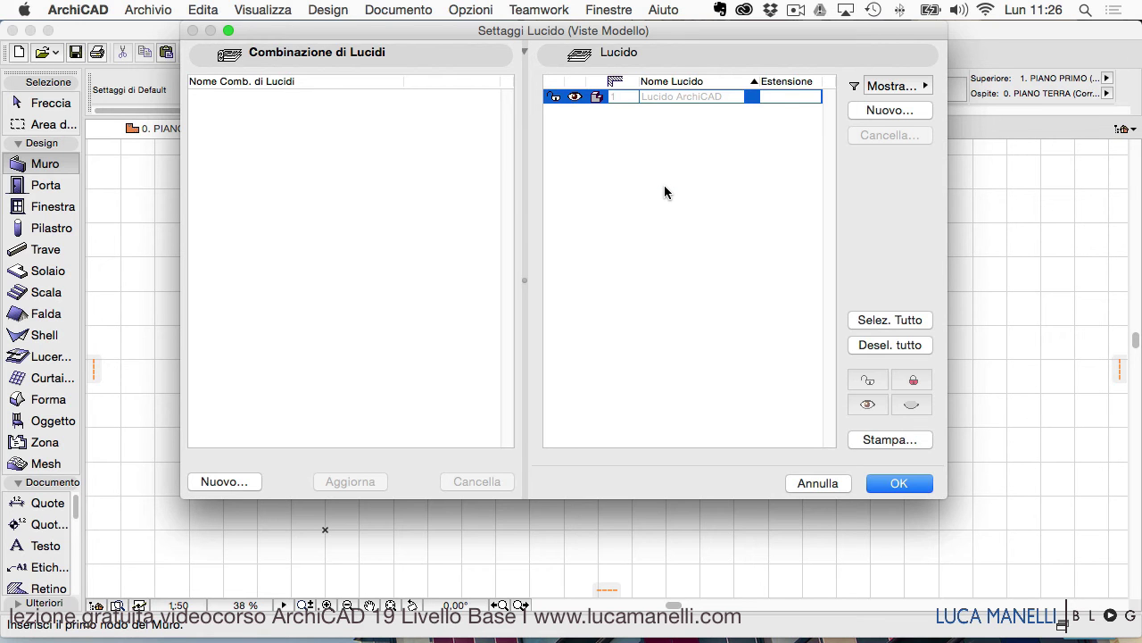
click(880, 109)
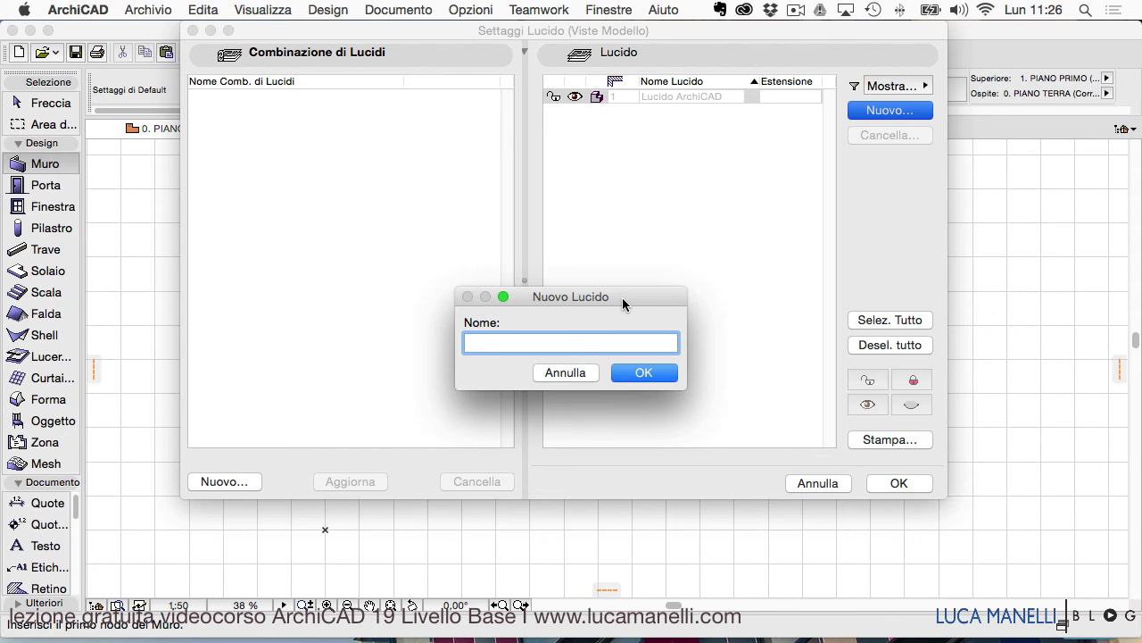
text(Muri perimetrali)
click(642, 376)
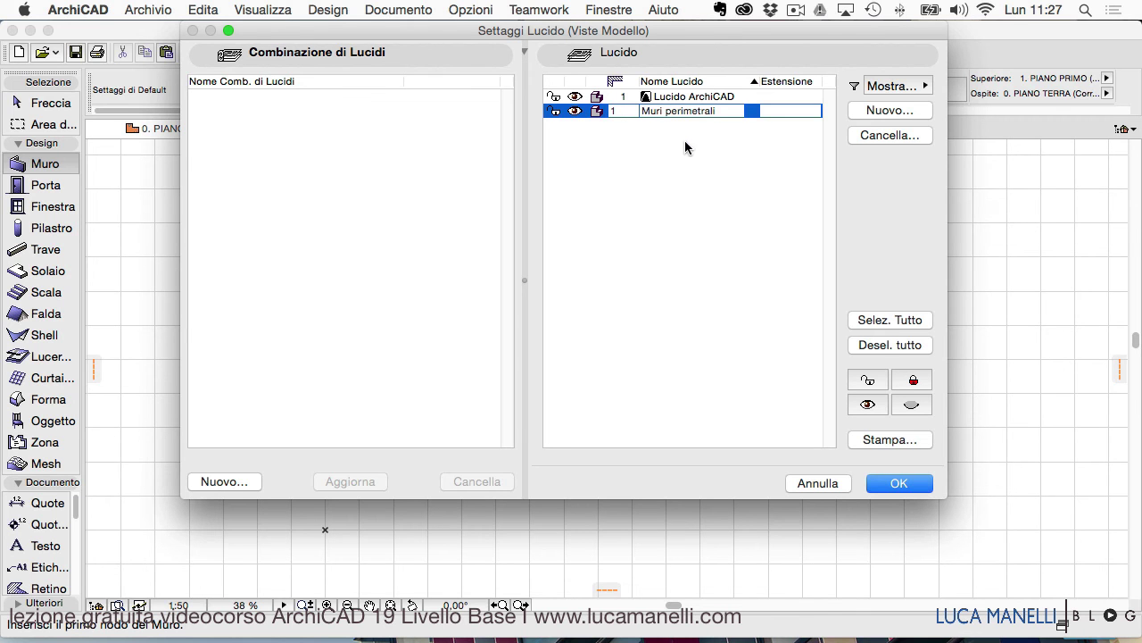
Add another layer named "Muri interni".
click(870, 109)
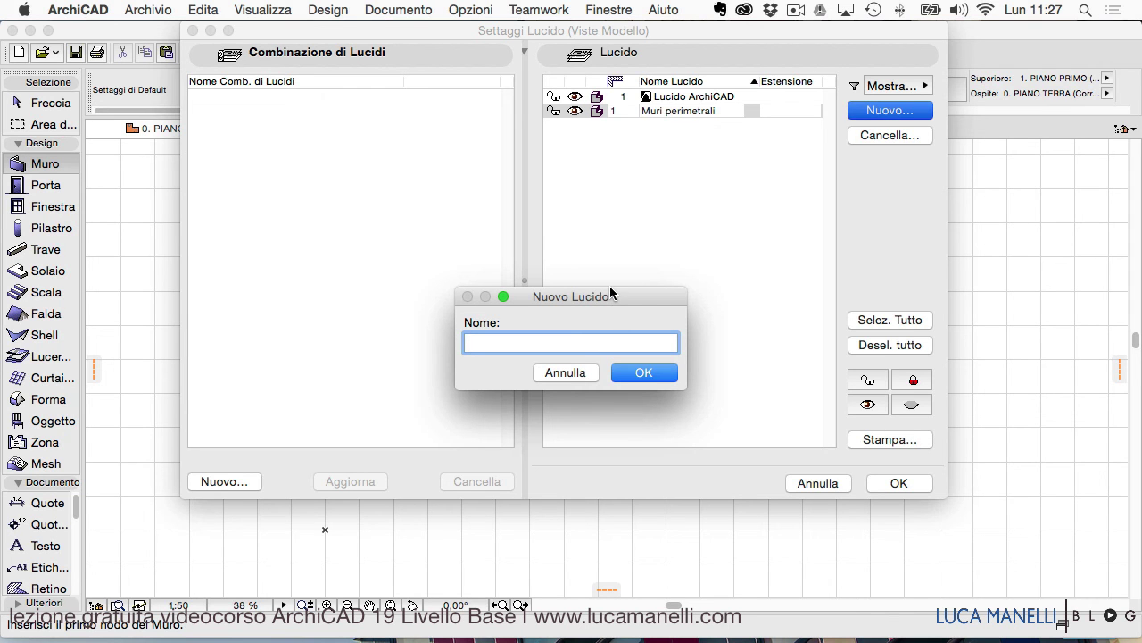
text(Muri interni)
click(645, 372)
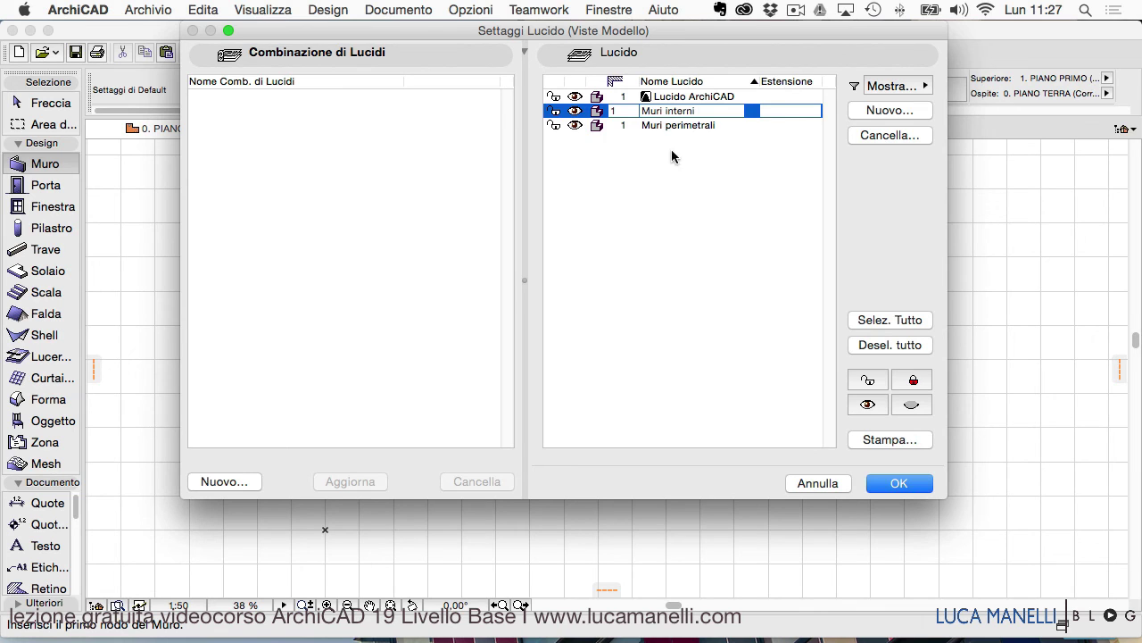
Try switching the visibility, lock and 3D display states of the Muri perimetrali layer, restoring each one.
click(575, 126)
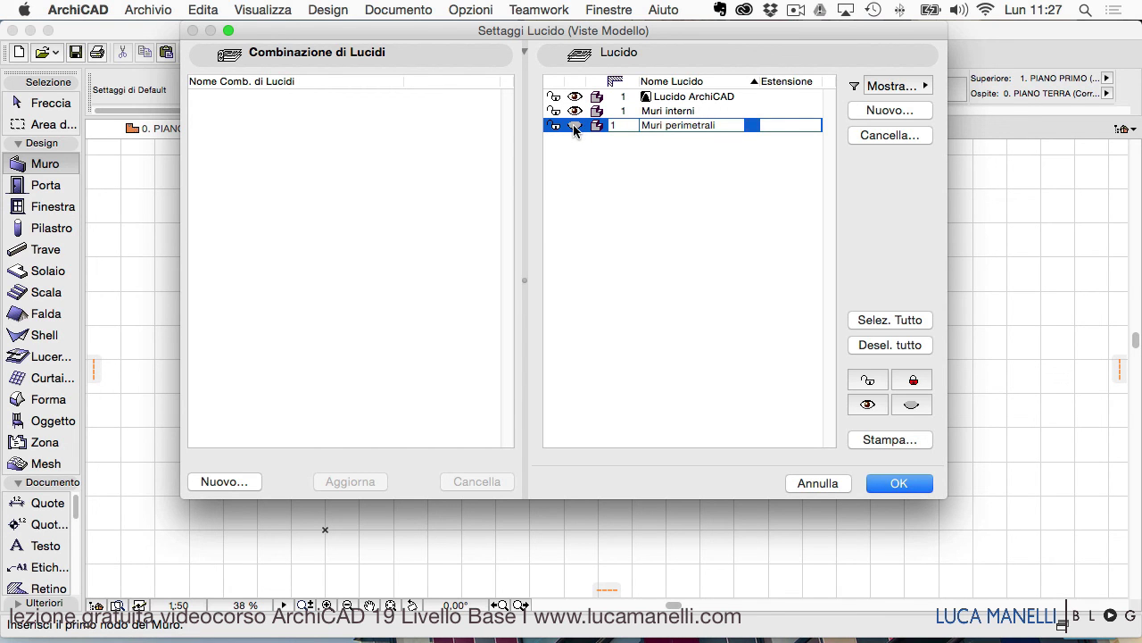
click(574, 125)
click(554, 127)
click(555, 127)
click(597, 126)
click(598, 126)
Examine the name and extension fields of the Muri perimetrali layer and accept the layer settings.
click(723, 125)
drag(717, 125, 639, 125)
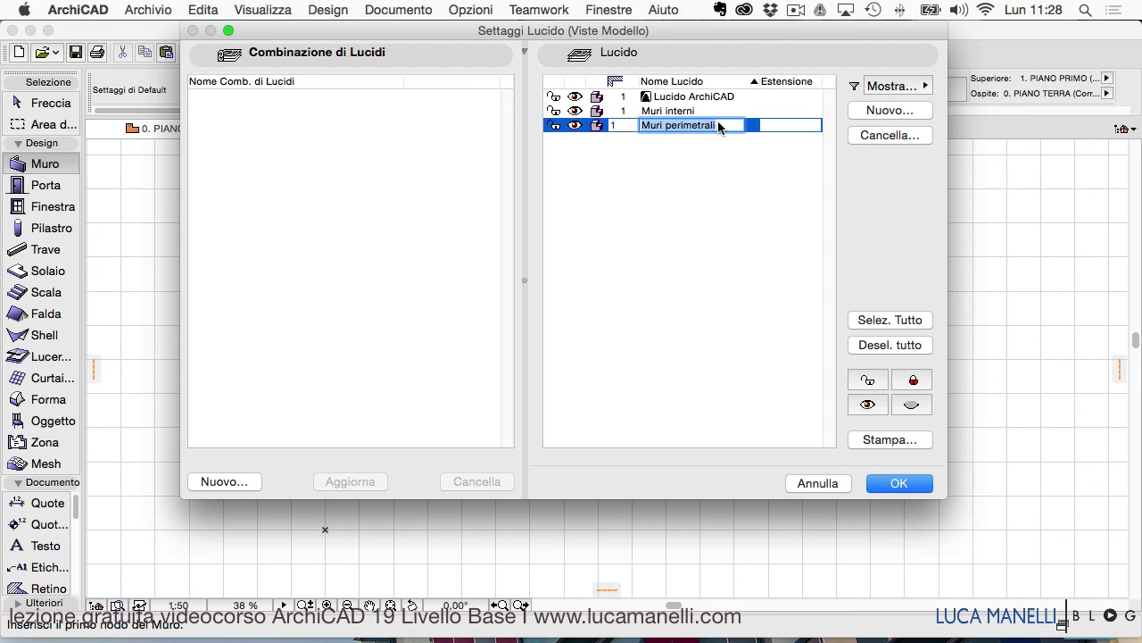
click(779, 125)
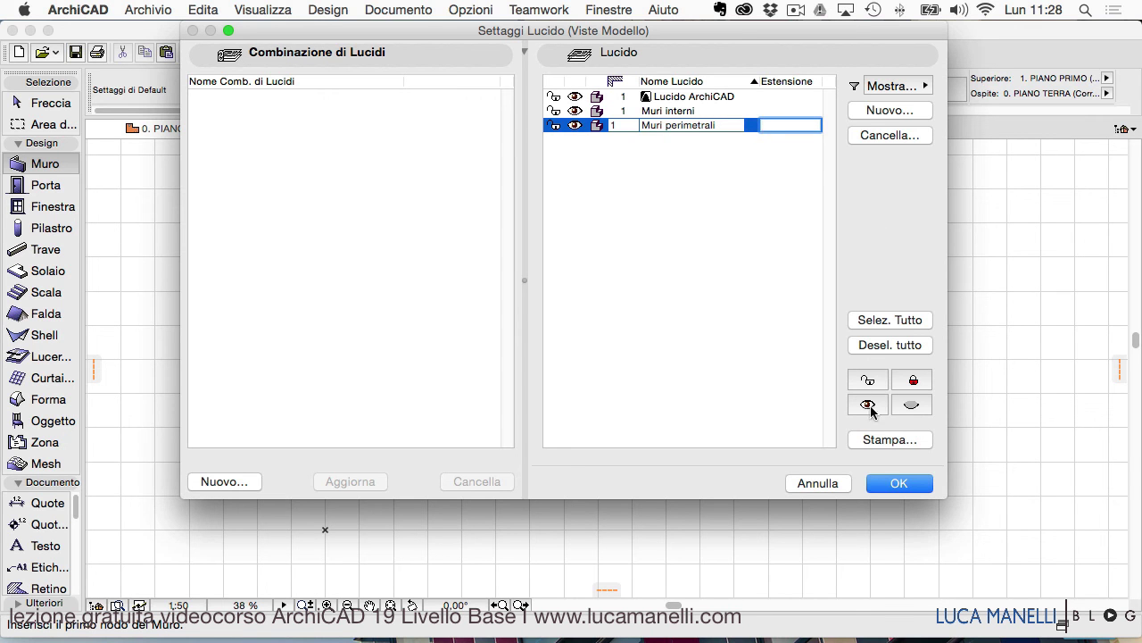
click(896, 484)
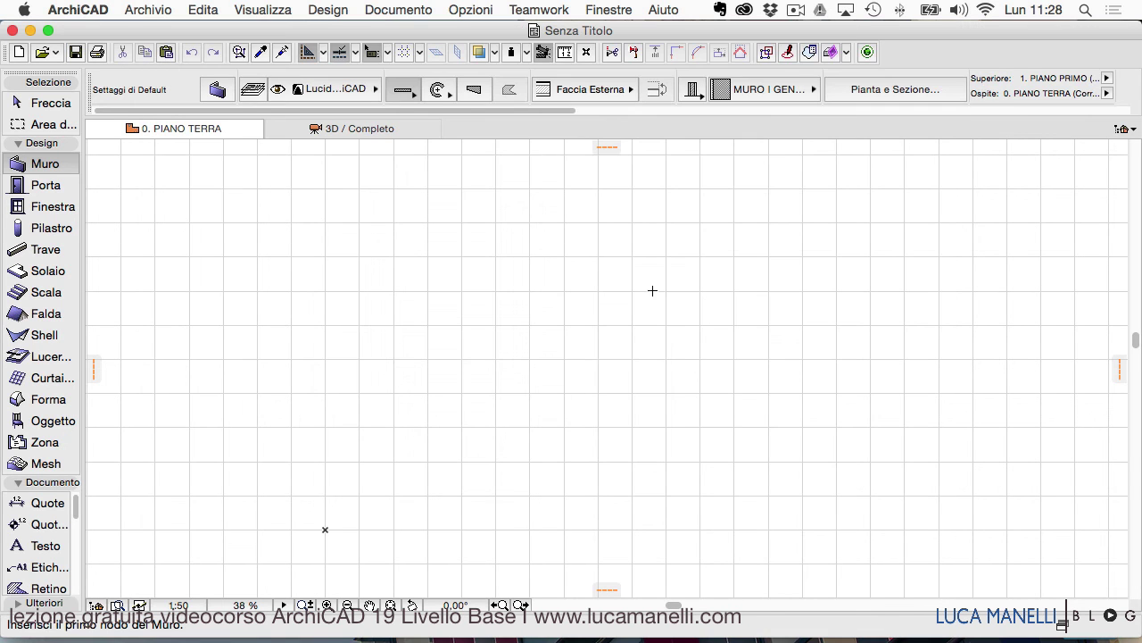
Assign the Muri perimetrali layer to the default wall settings.
click(228, 90)
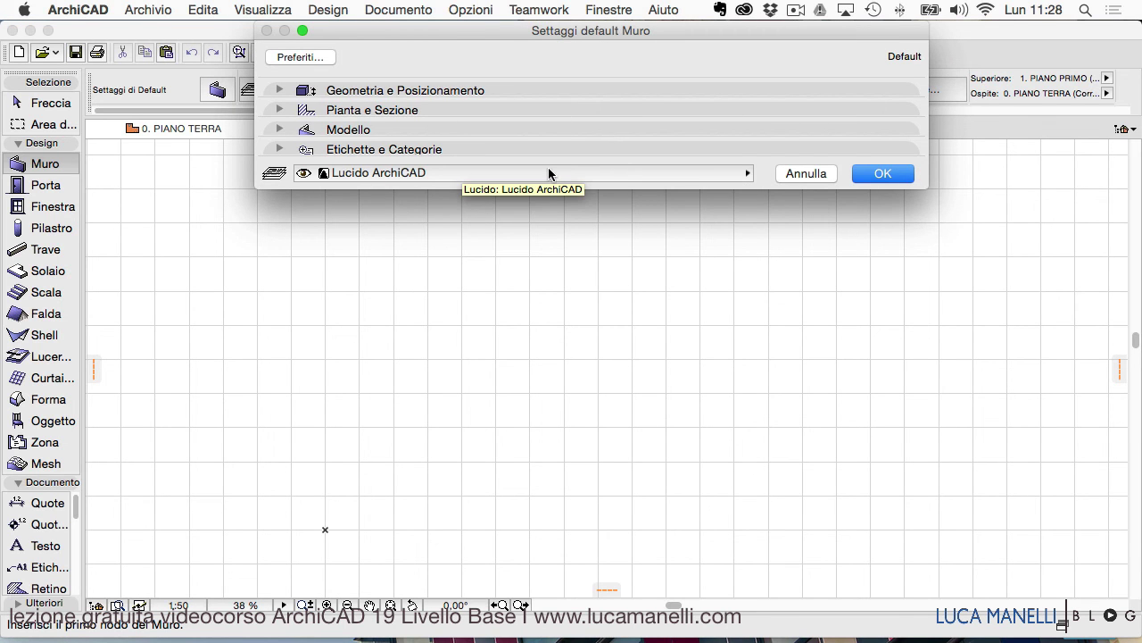
click(625, 171)
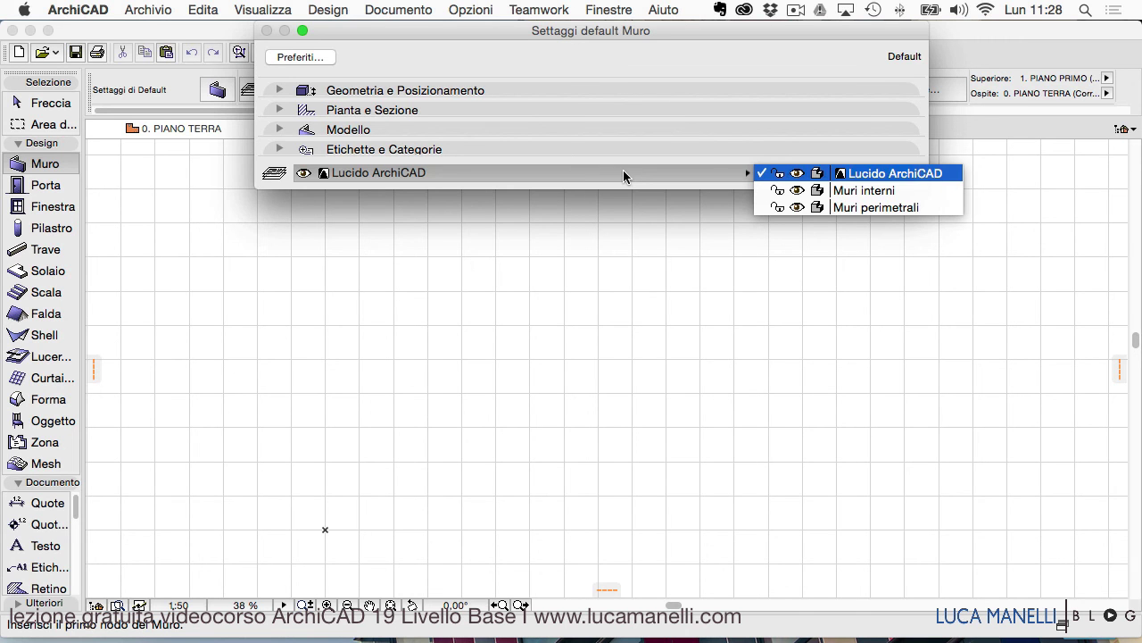
click(823, 207)
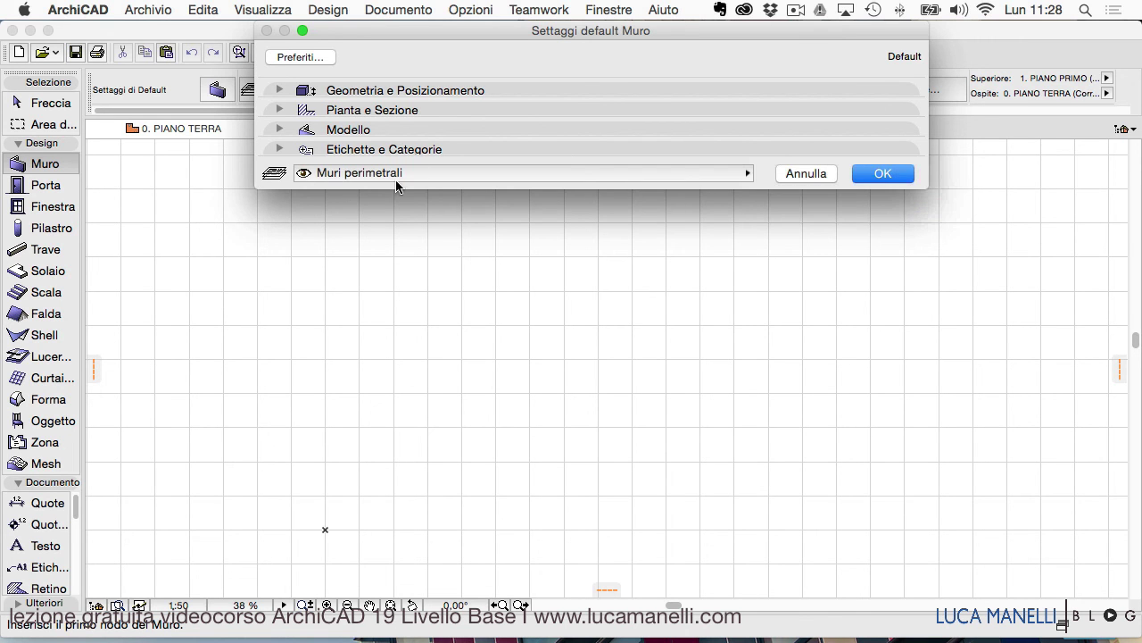
Expand the Geometria e Posizionamento section of the wall defaults and open the layer choices.
click(454, 90)
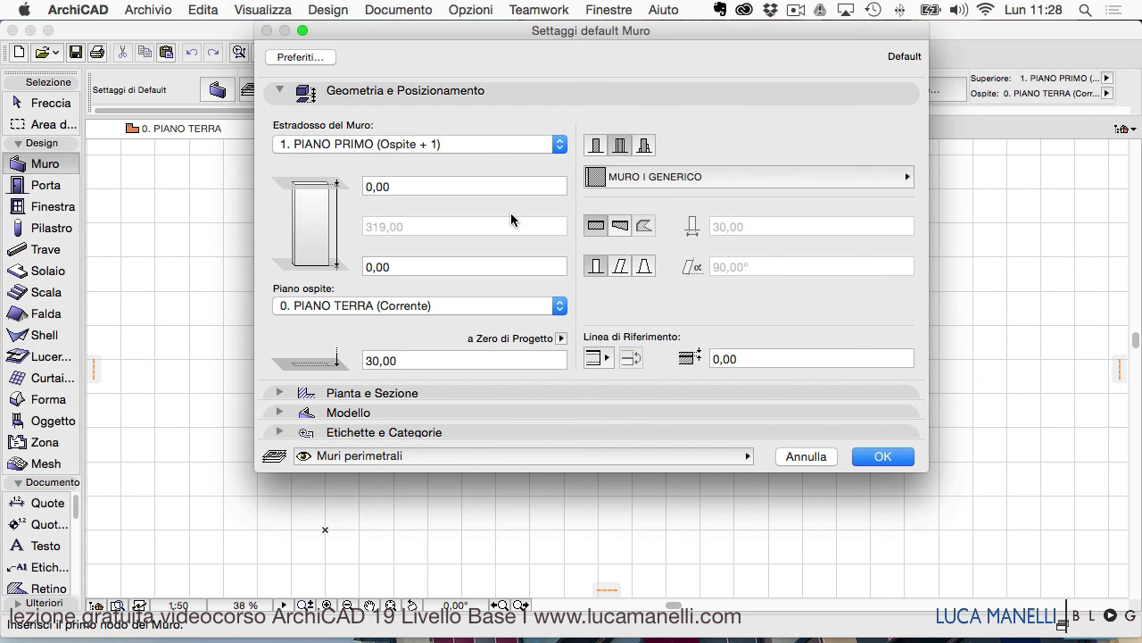
click(705, 456)
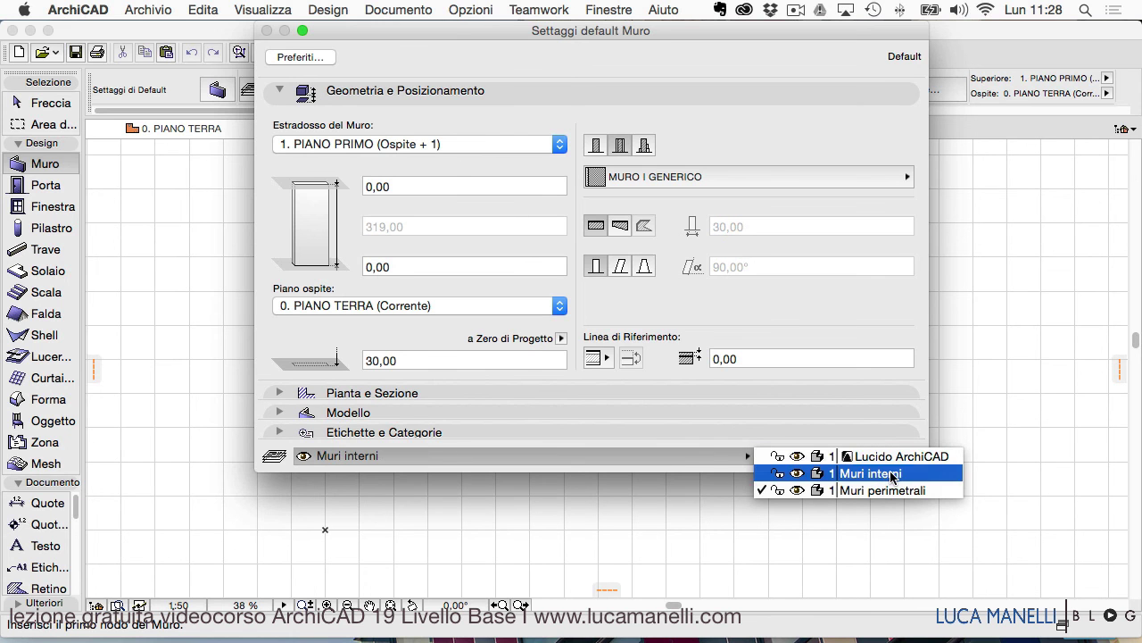